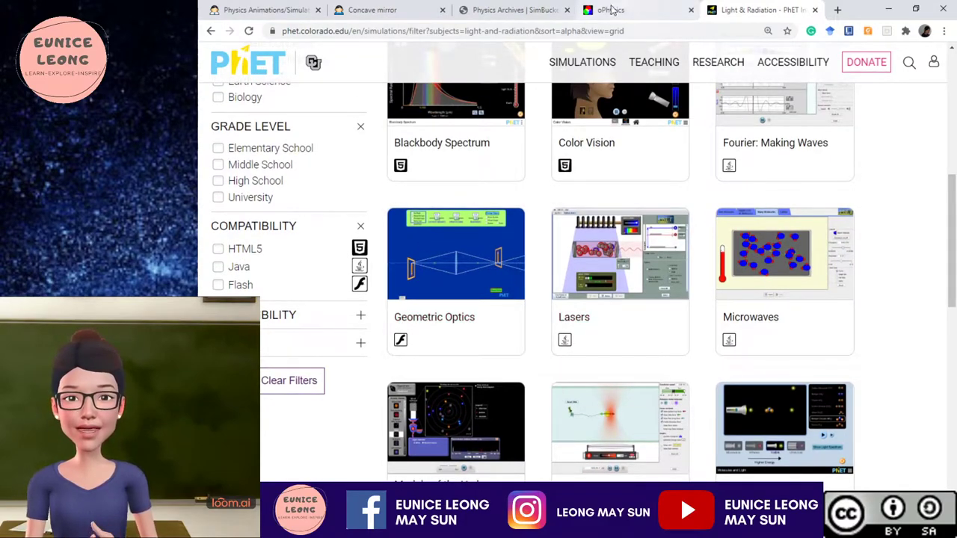
Go to the vascak.cz physics animations page and close the earlier 'mirror' search
click(269, 10)
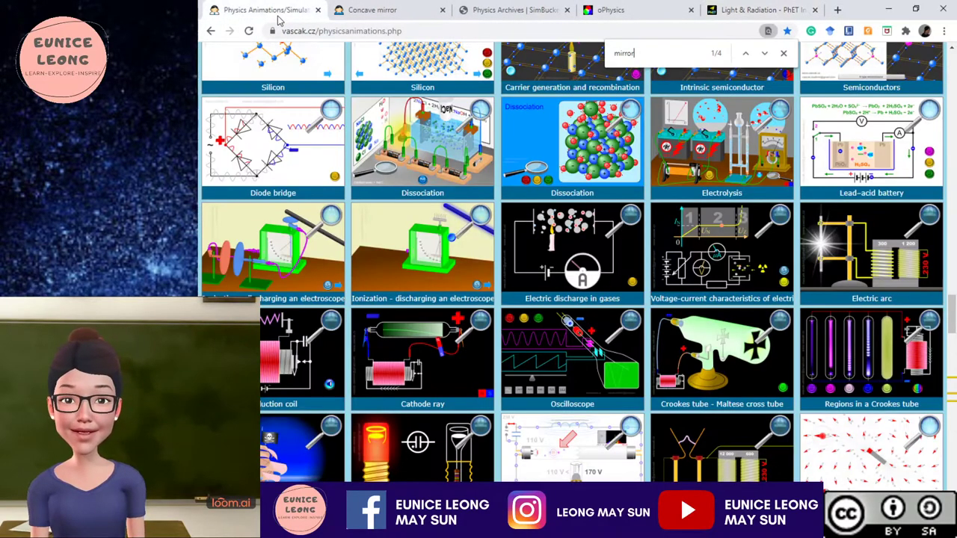
scroll(557, 295, up, 10)
scroll(547, 277, up, 15)
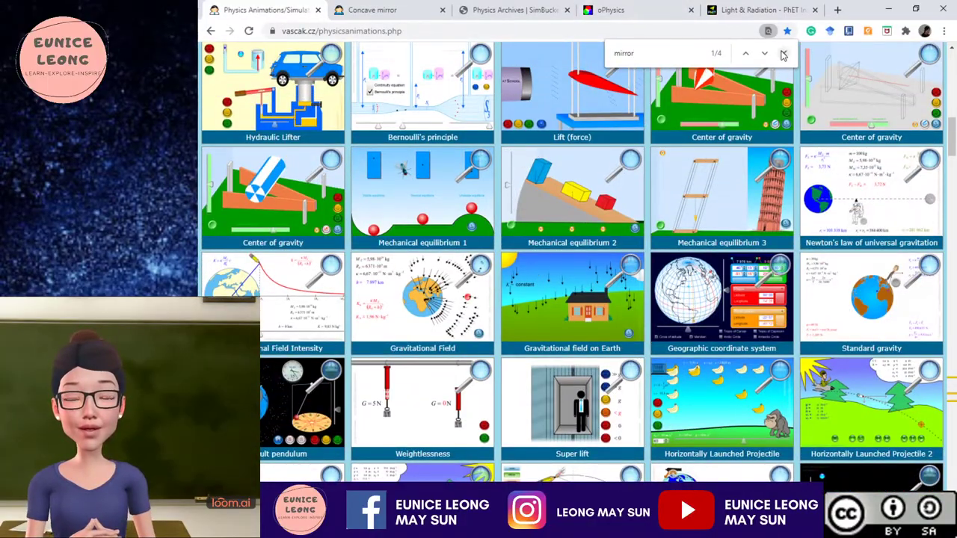
click(782, 55)
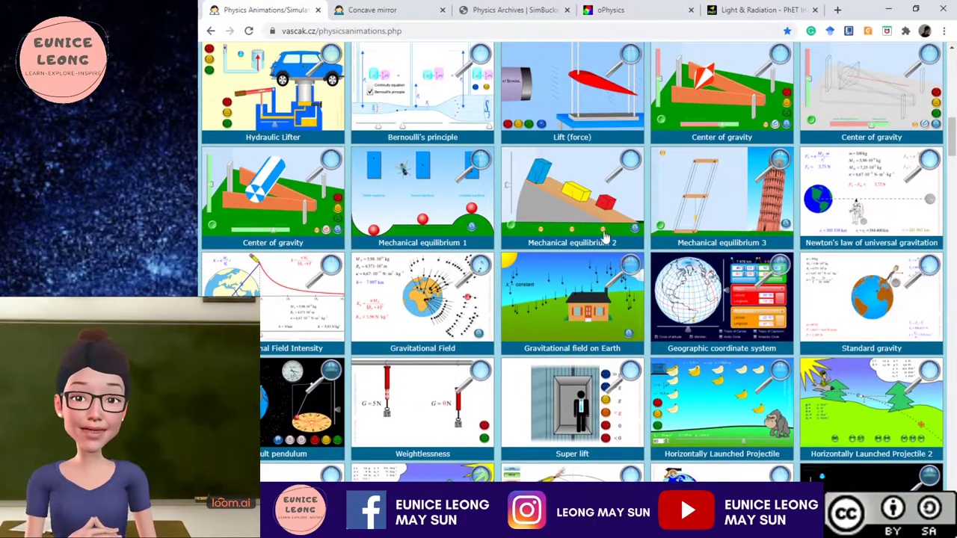
scroll(609, 254, up, 15)
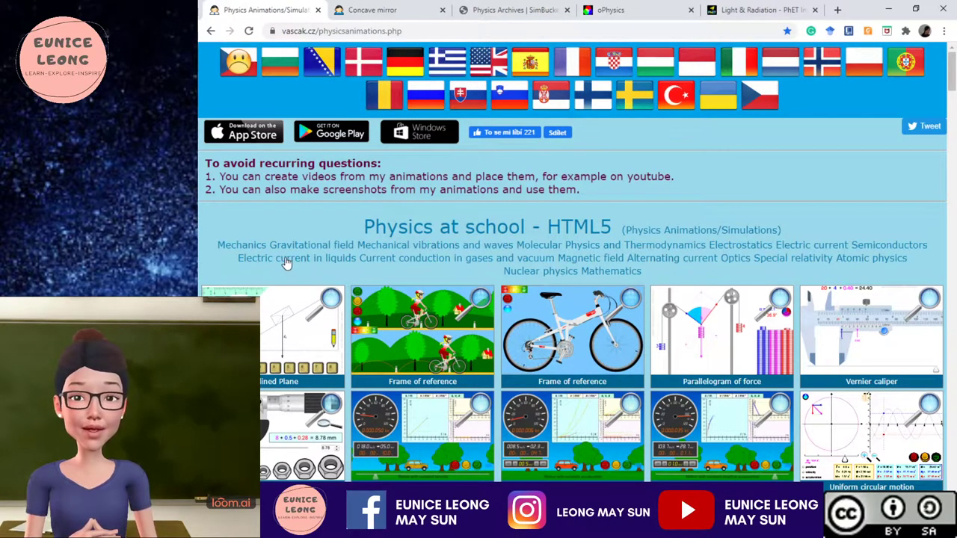
Search the page for 'mirror', jump to the next match, and bring up the Concave mirror simulation
key(ctrl+f)
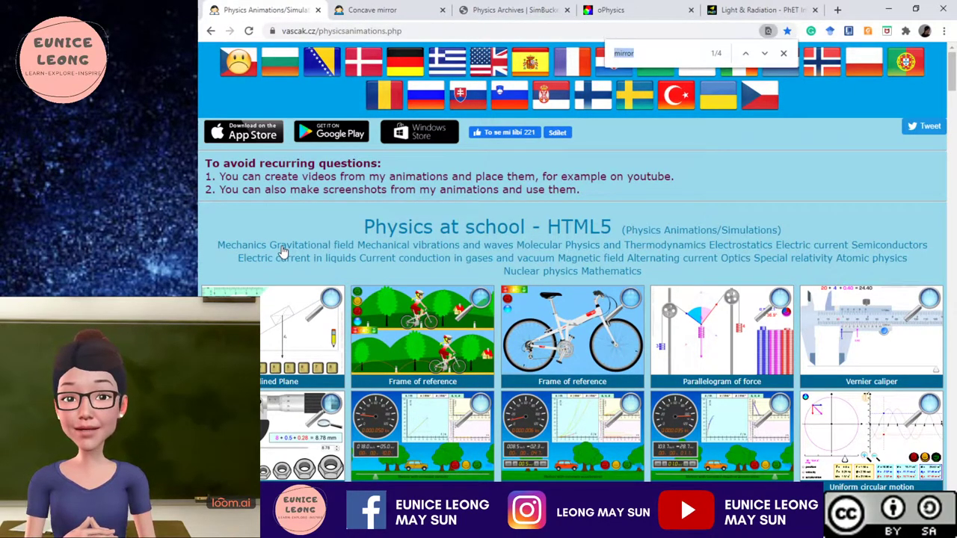
click(673, 52)
drag(632, 53, 614, 54)
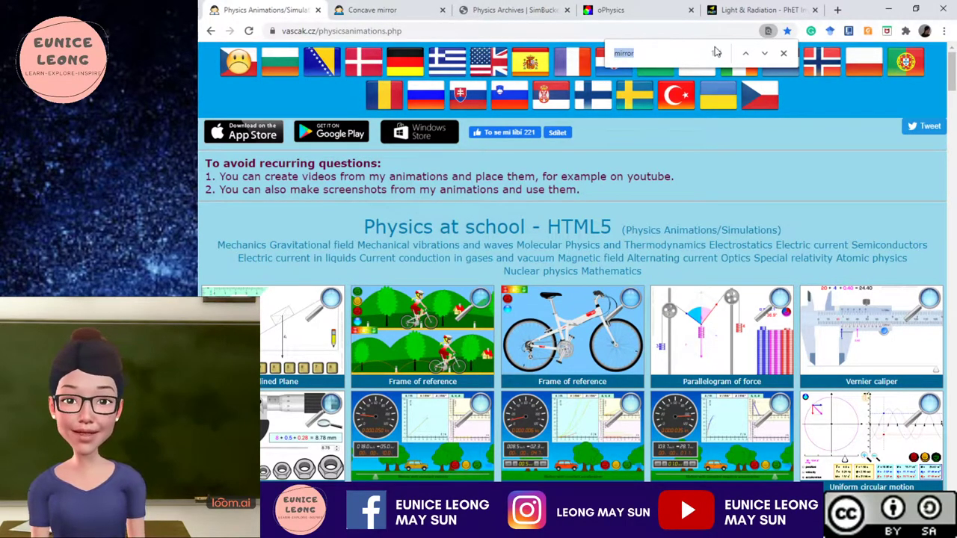
click(692, 56)
key(Return)
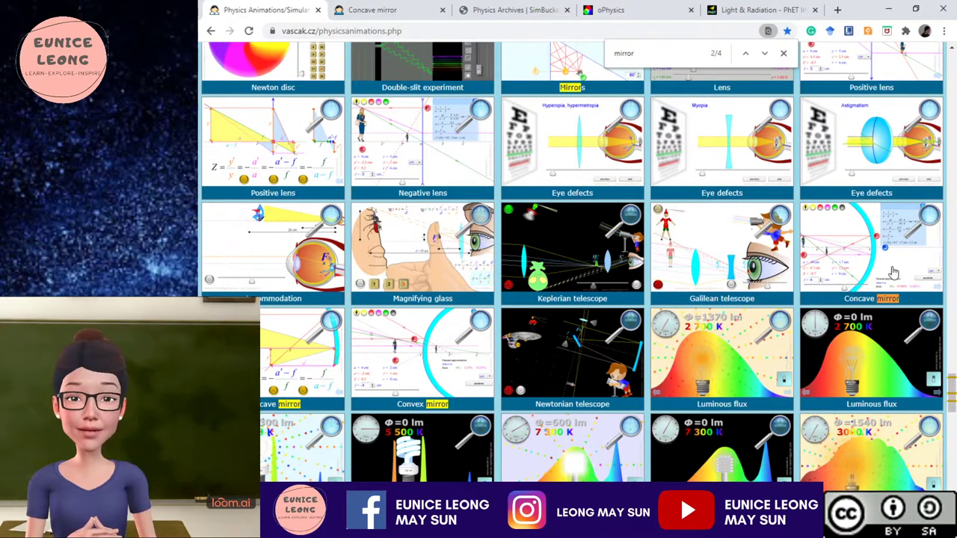
click(396, 11)
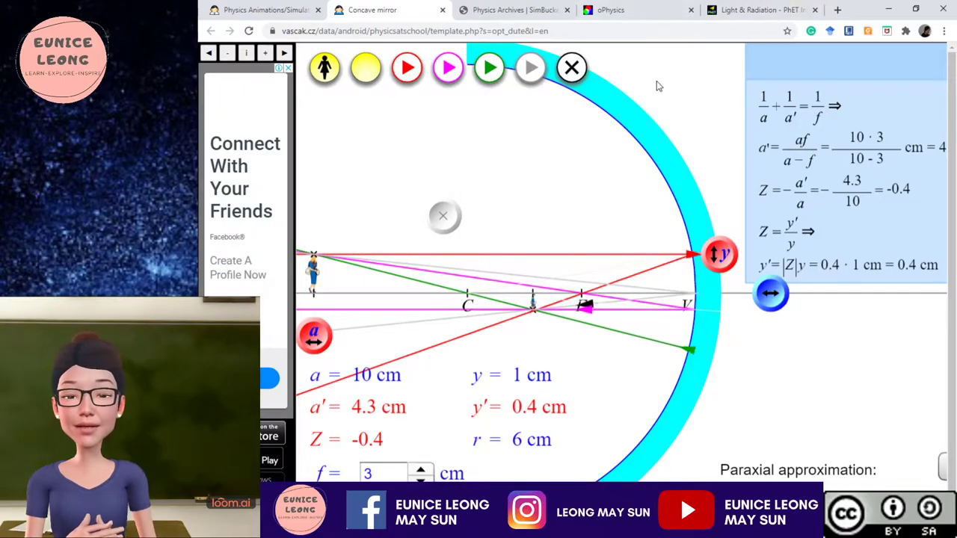
Go to the SimBucket physics archive and open its list of simulation categories
click(541, 12)
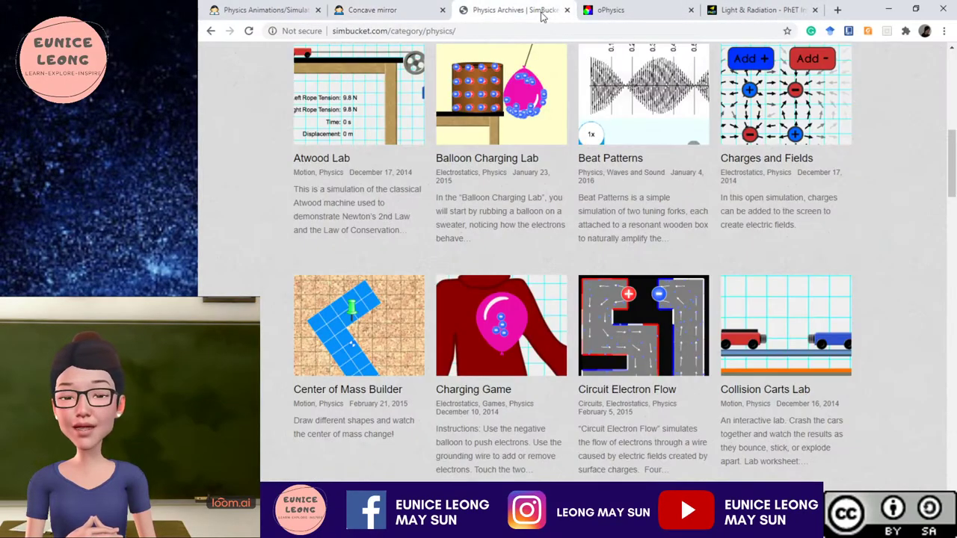
scroll(521, 254, up, 10)
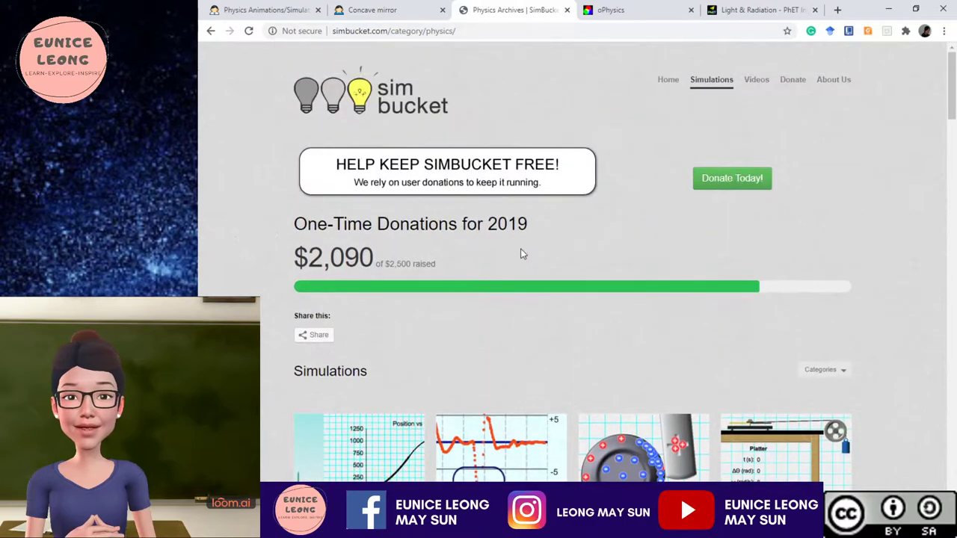
scroll(363, 211, down, 2)
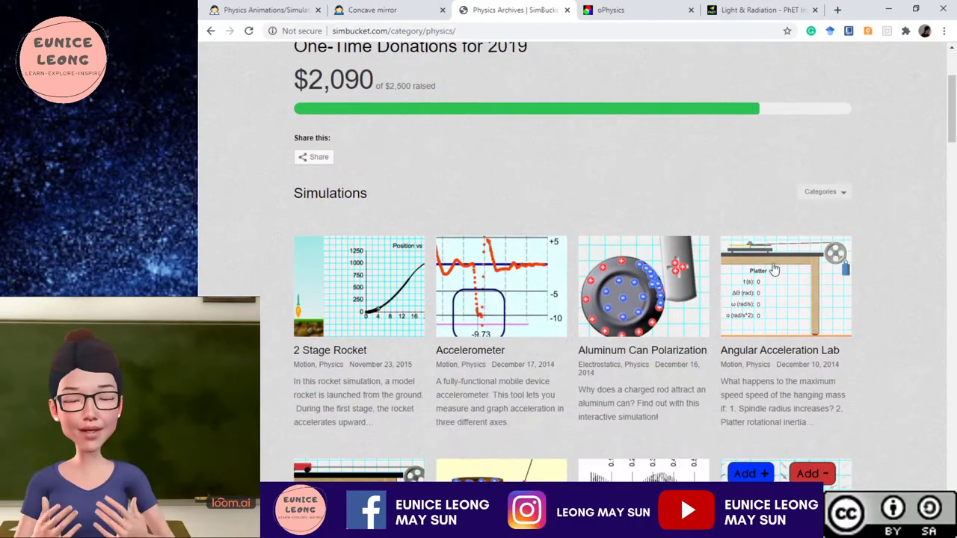
click(822, 192)
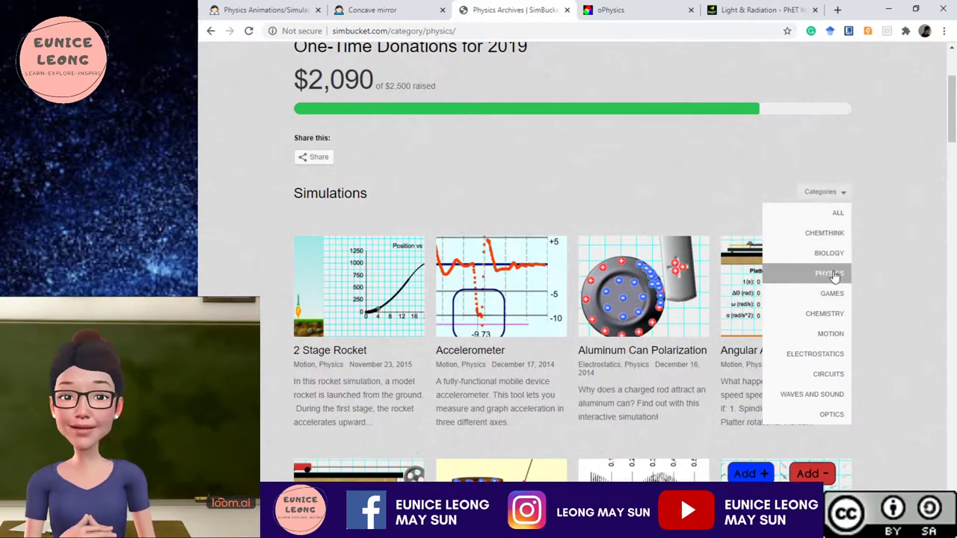
scroll(668, 408, down, 1)
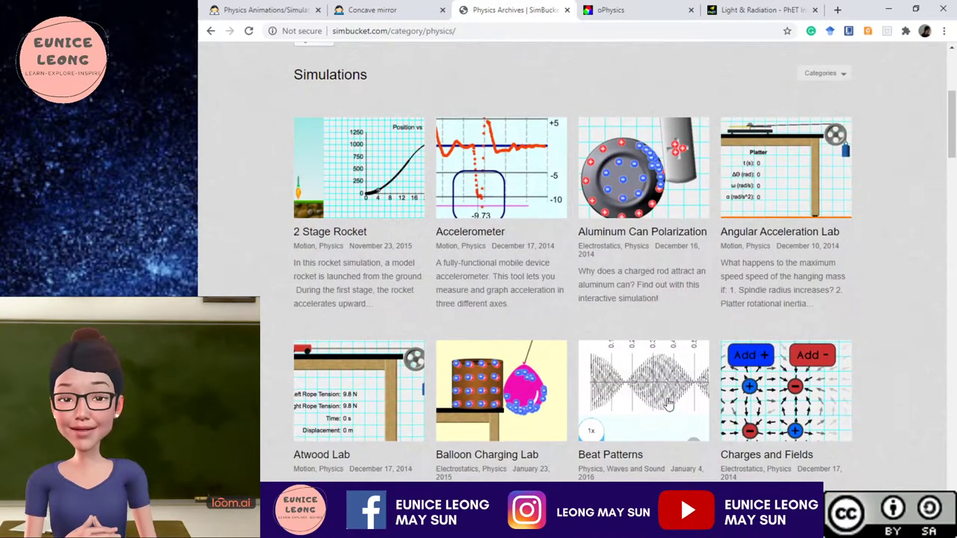
Find 'mirror' in the physics simulations list and open the Lens and Mirror Lab entry
key(ctrl+f)
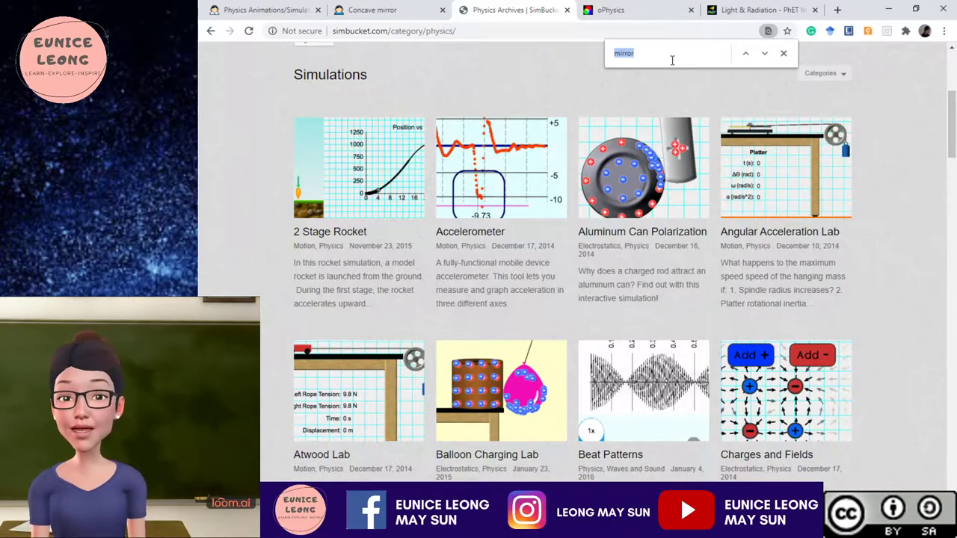
key(Return)
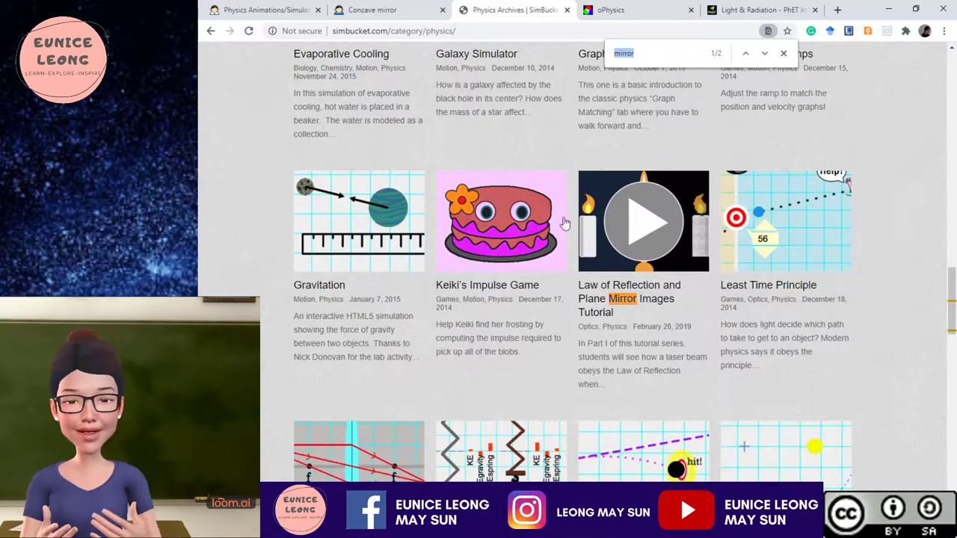
scroll(281, 356, down, 1)
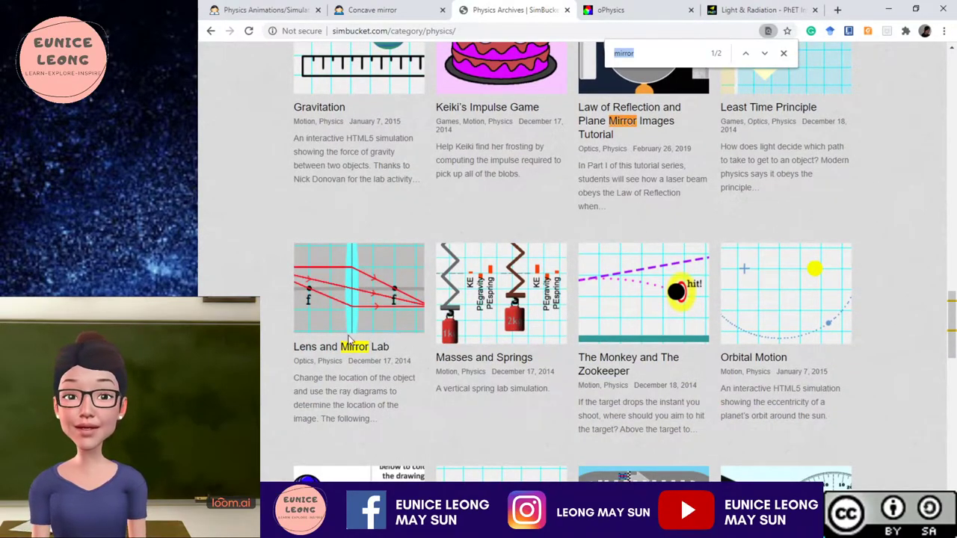
scroll(377, 311, up, 10)
scroll(455, 374, up, 1)
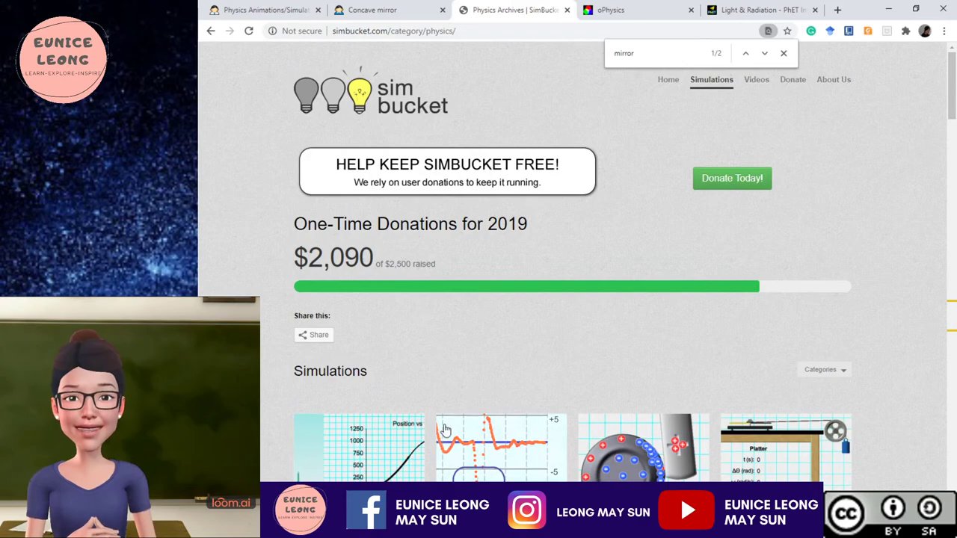
scroll(449, 418, down, 2)
click(418, 467)
Launch the Lens and Mirror Lab simulation in a new tab, then return to oPhysics' Concave and Convex Mirrors
scroll(490, 300, up, 3)
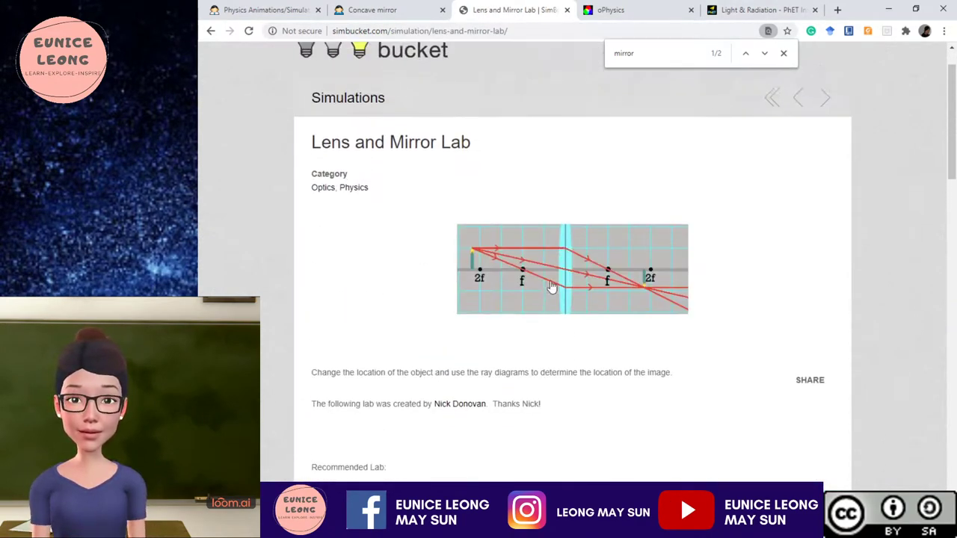
scroll(545, 351, down, 2)
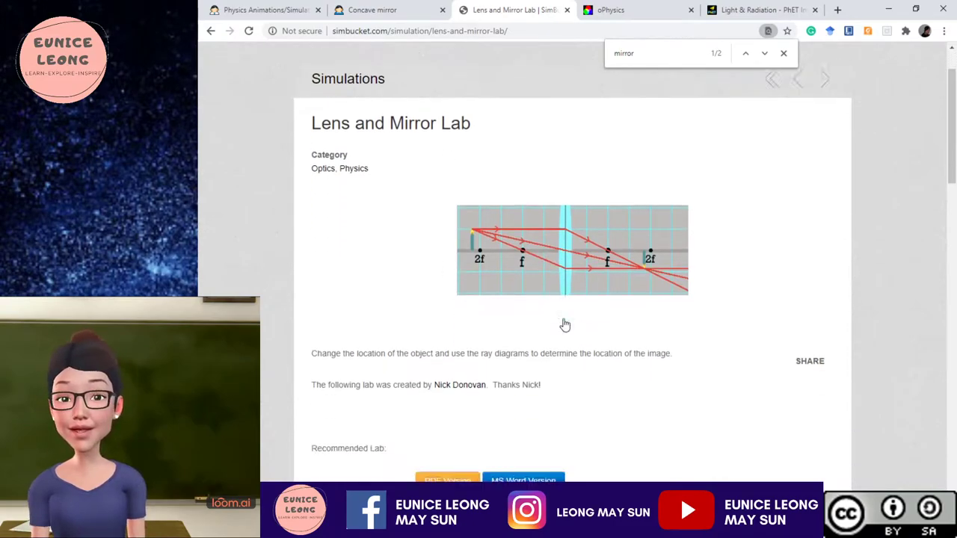
scroll(542, 333, up, 1)
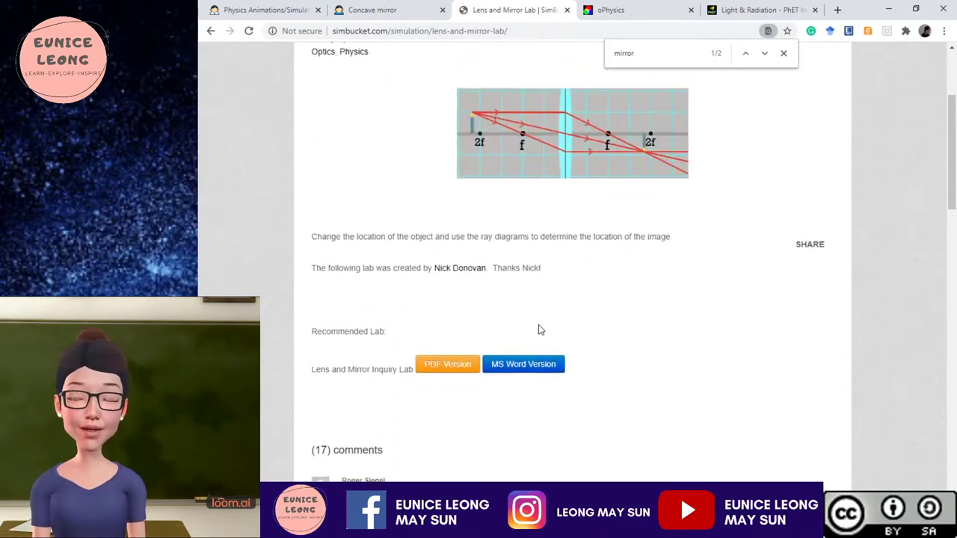
click(553, 234)
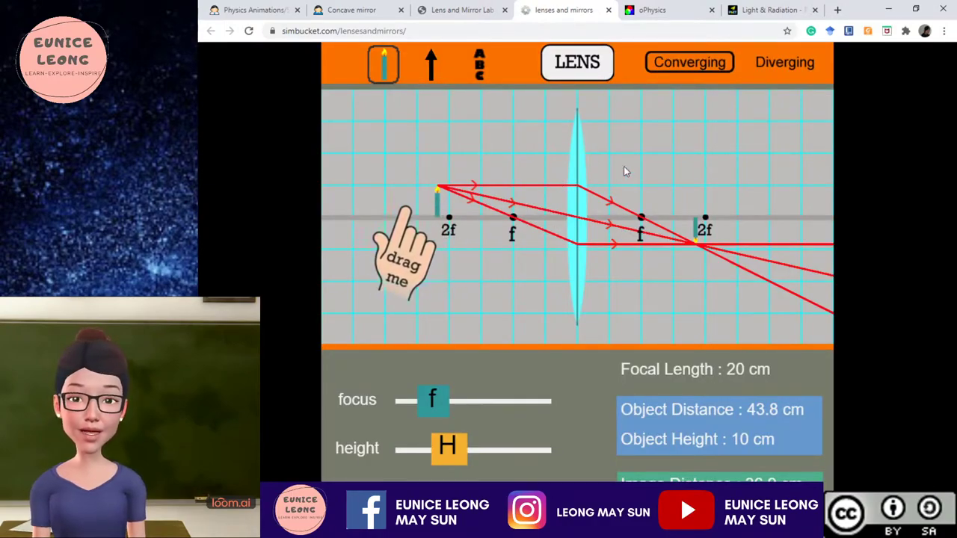
click(651, 12)
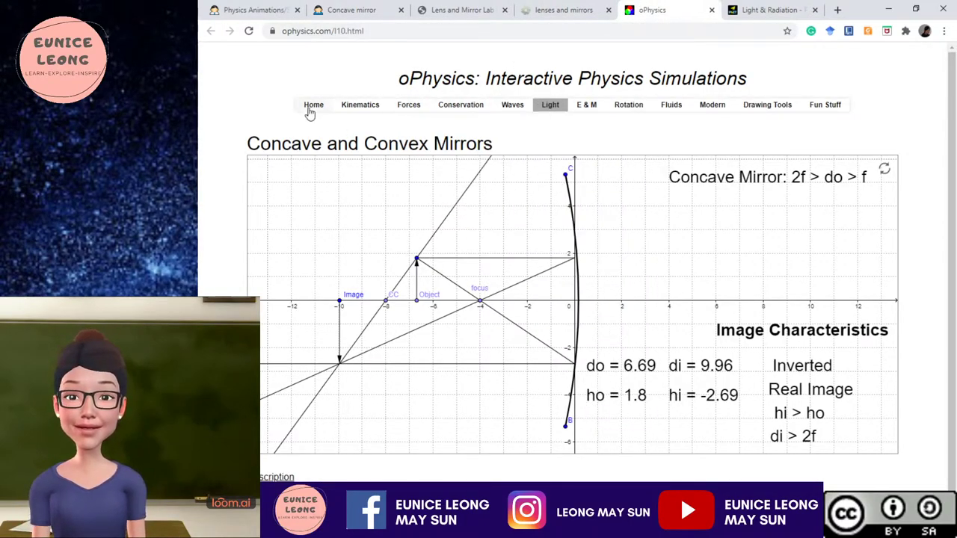
mouse_move(512, 109)
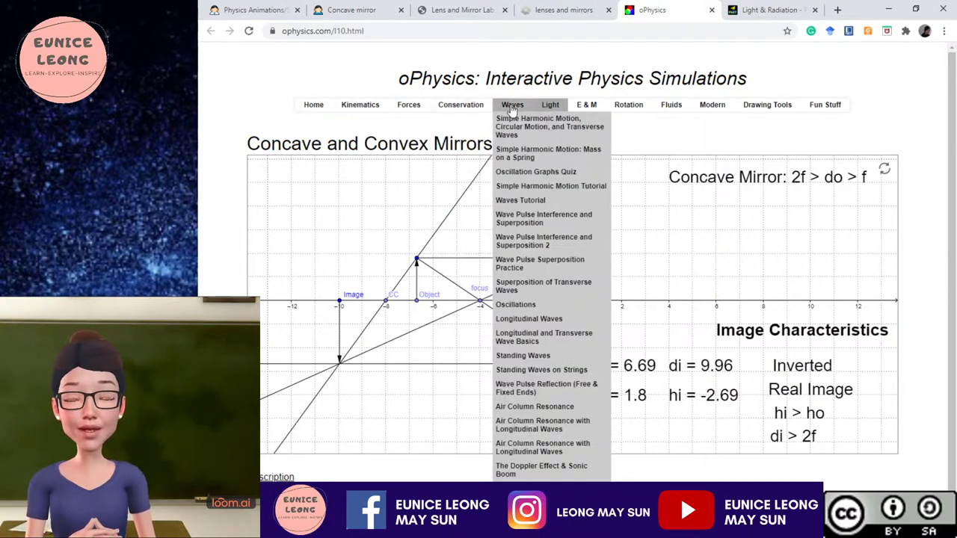
mouse_move(586, 109)
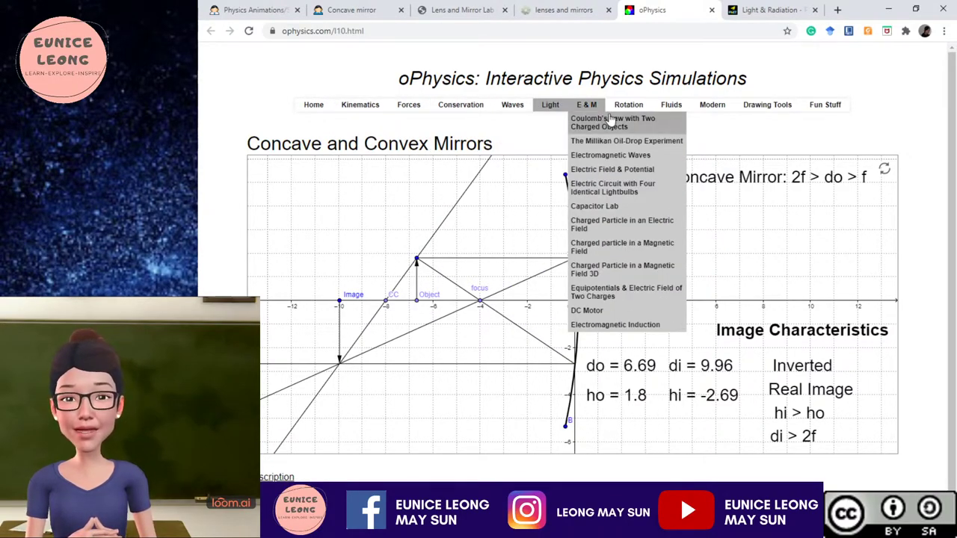
mouse_move(668, 112)
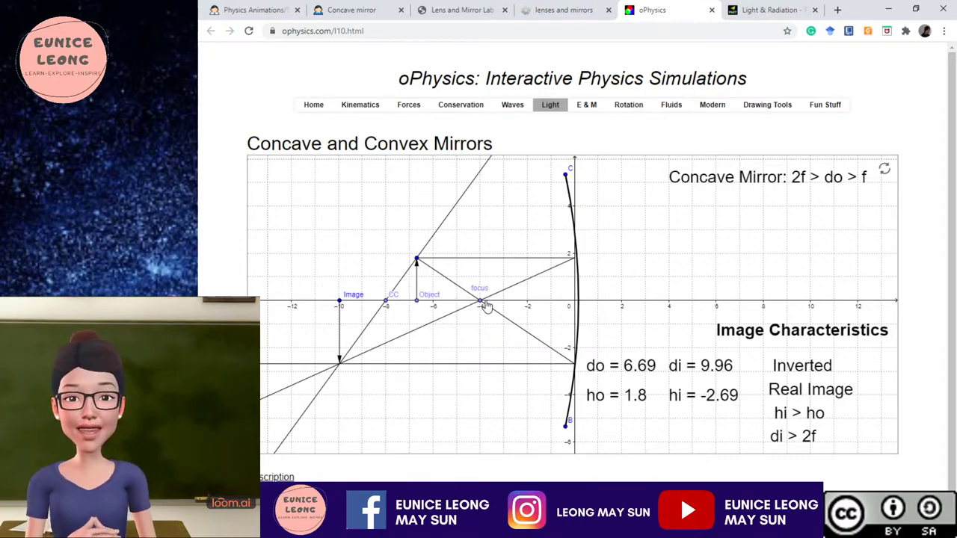
Set the focal point near -4.5 and move the object to do = 13, giving di = 5.78
drag(481, 306, 434, 326)
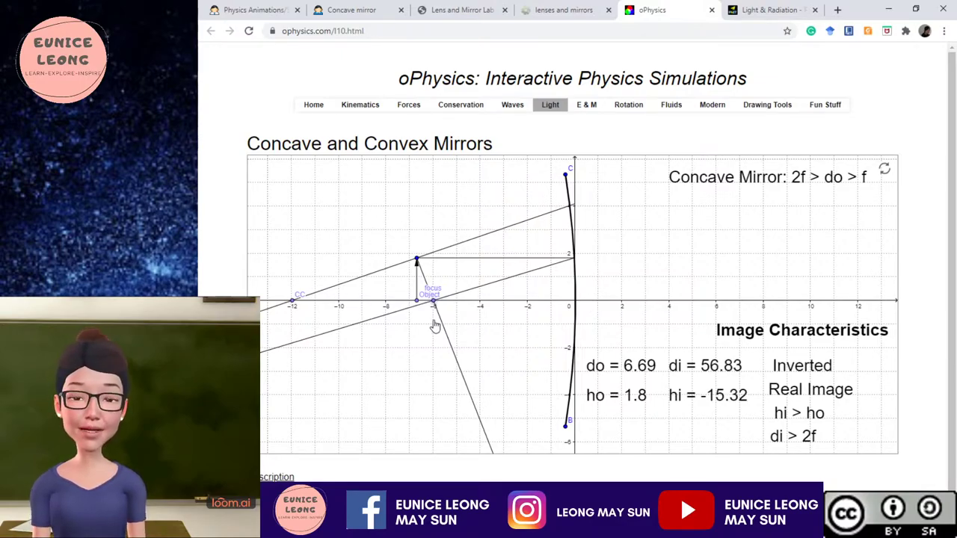
drag(436, 326, 482, 334)
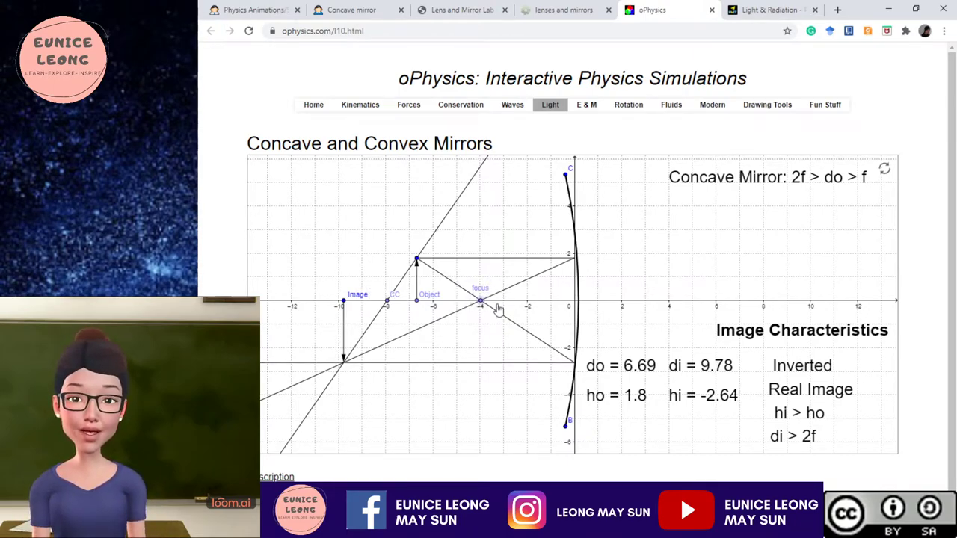
drag(481, 304, 481, 306)
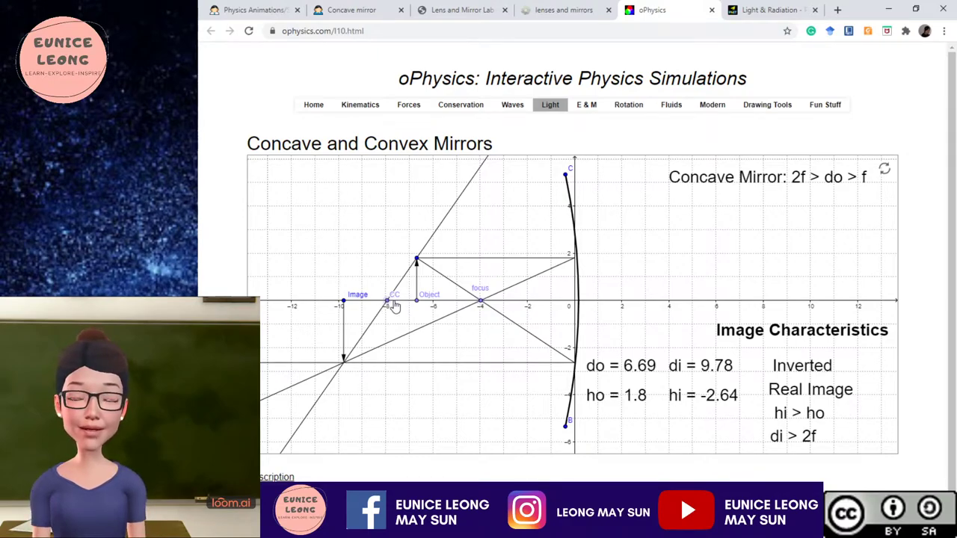
mouse_move(480, 303)
mouse_down()
mouse_move(459, 309)
mouse_move(469, 328)
mouse_move(481, 305)
mouse_up()
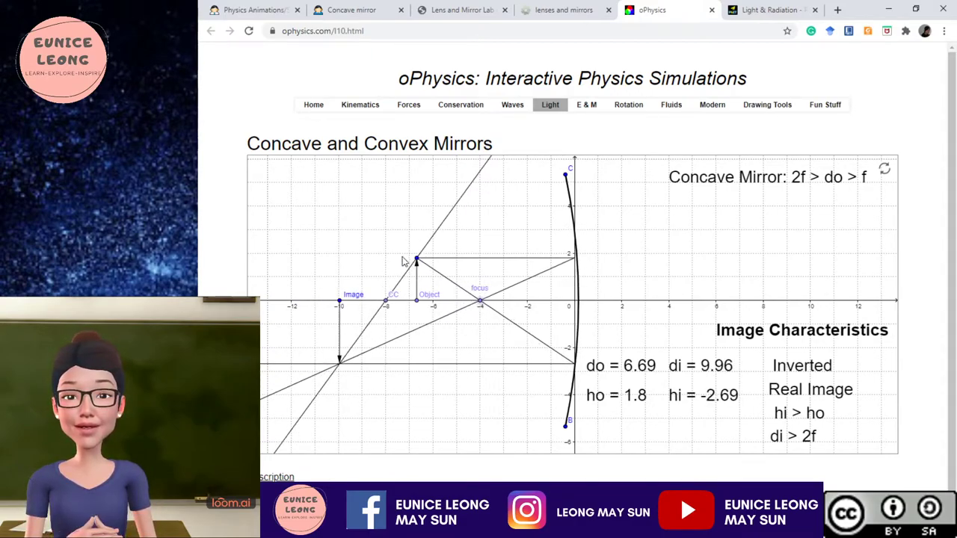
drag(418, 263, 269, 256)
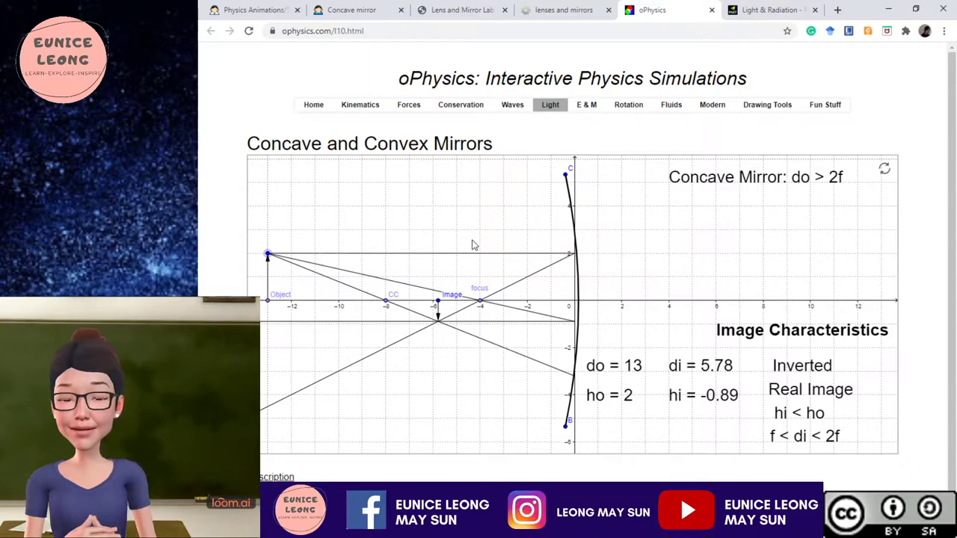
Drag the object arrow from x ≈ -13 to x = -9 at height 2, giving di = 7.2, hi = -1.6
drag(268, 254, 355, 259)
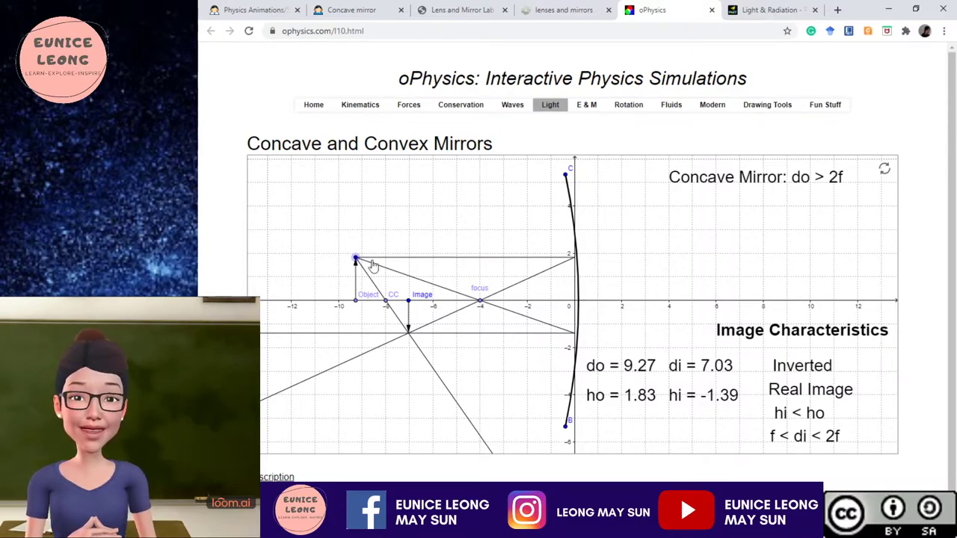
drag(355, 259, 363, 257)
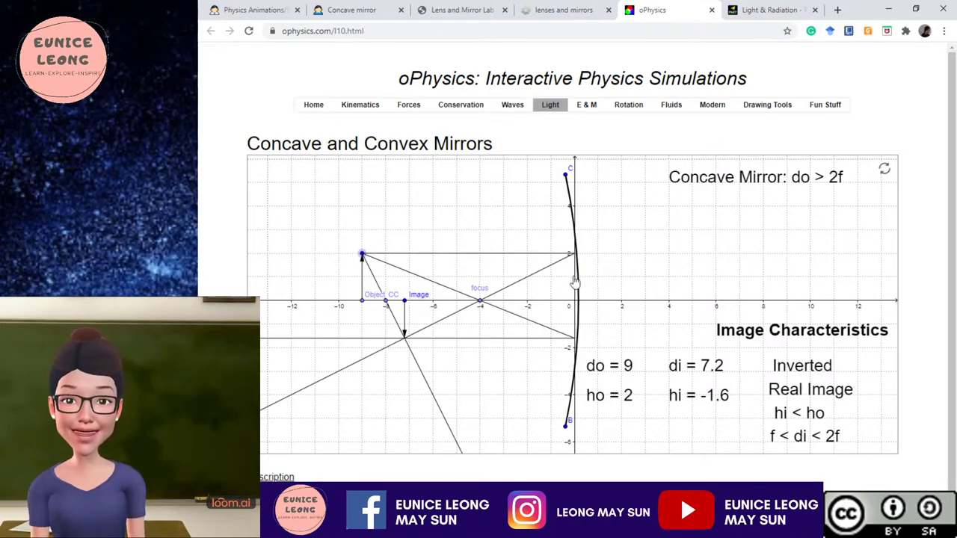